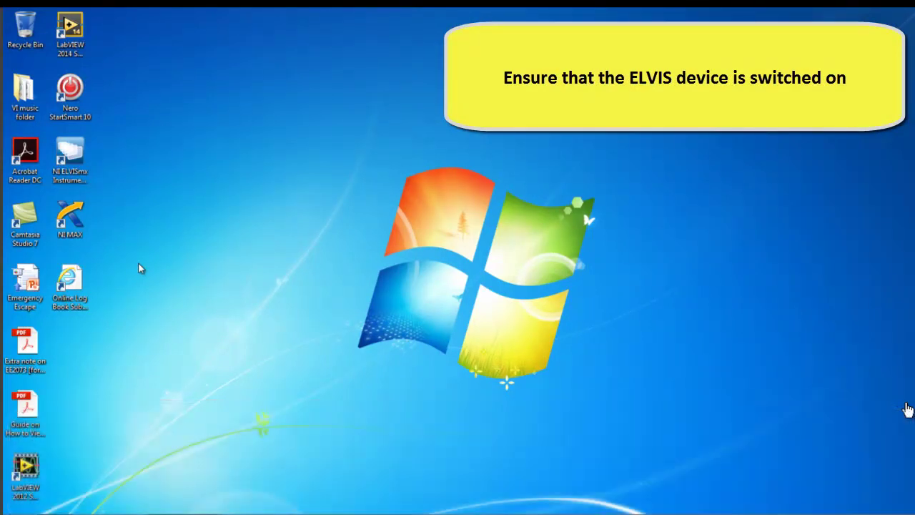
Step: Reposition the Instrument Launcher, scroll its instrument grid, and view the Favorites page
left_click(67, 169)
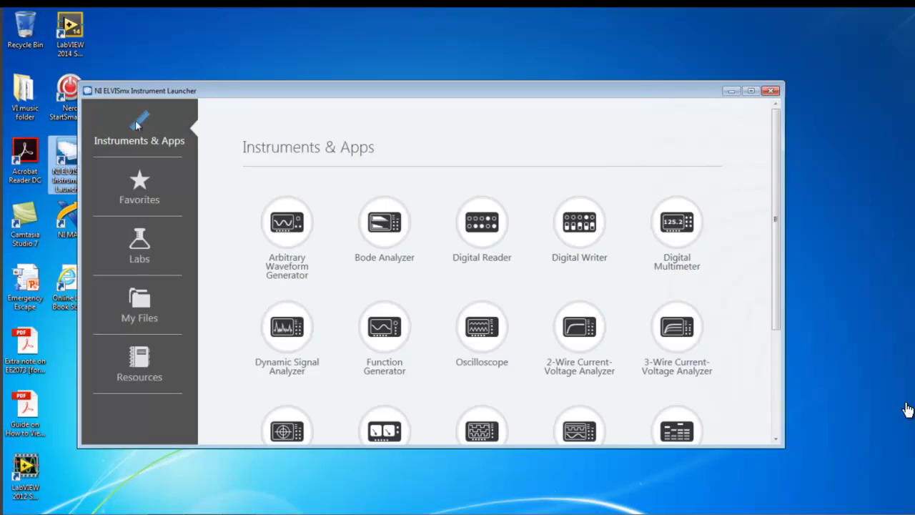
left_click_drag(172, 91, 265, 70)
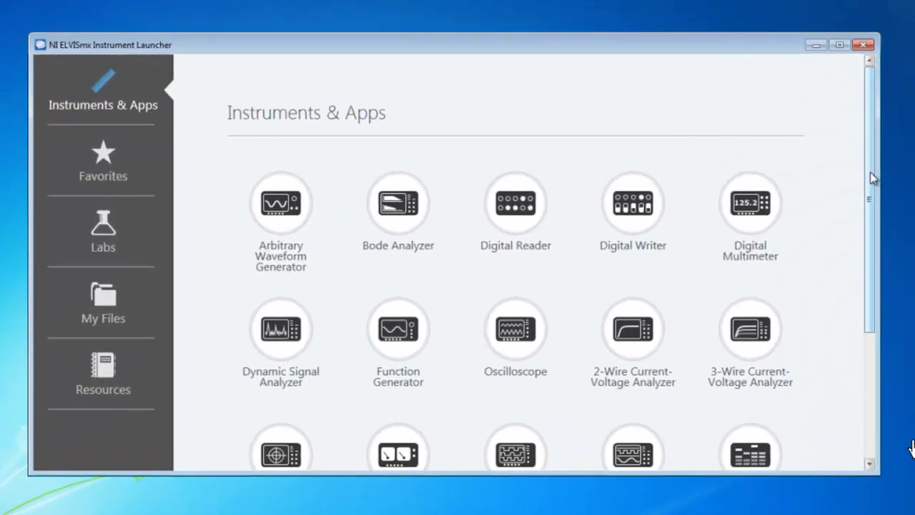
mouse_move(873, 180)
left_mouse_down()
mouse_move(874, 293)
mouse_move(878, 169)
left_mouse_up()
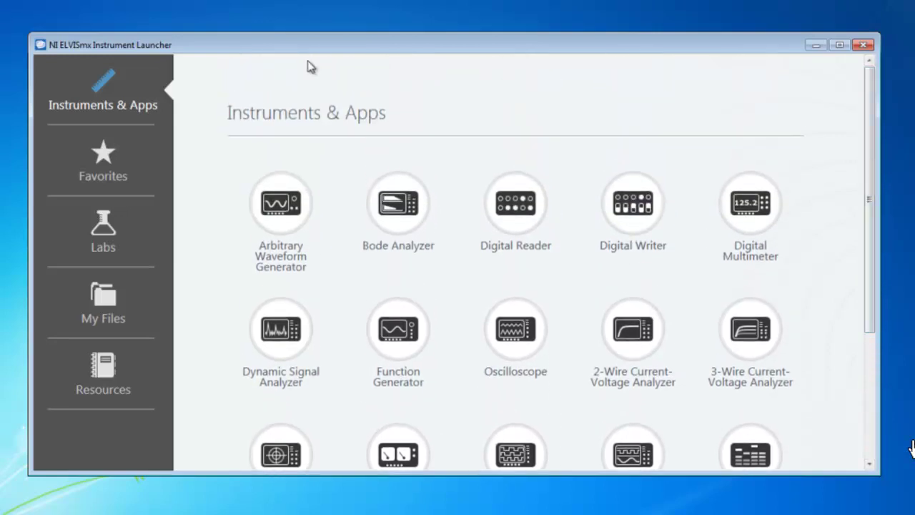
mouse_move(240, 181)
left_click(100, 167)
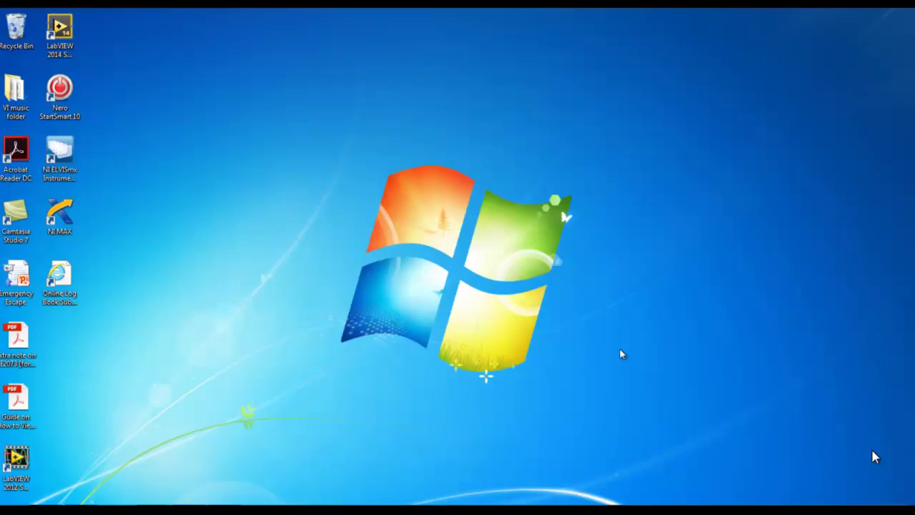
Step: Reopen the launcher, star the Arbitrary Waveform Generator, and show the Favorites page
double_click(60, 154)
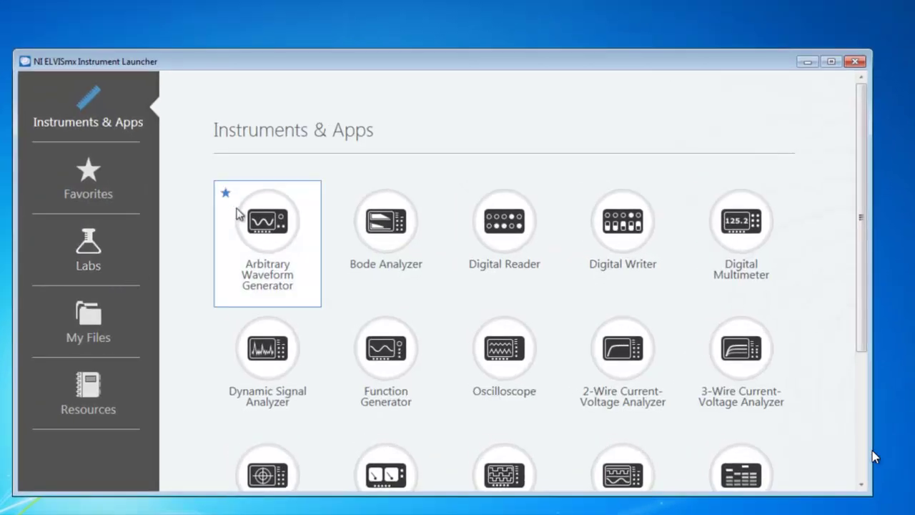
left_click(227, 191)
left_click(101, 181)
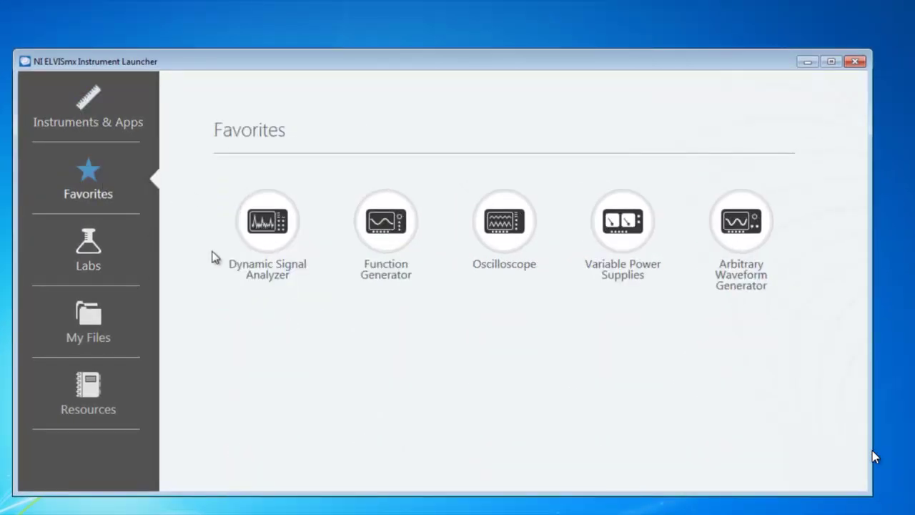
Step: Launch the Function Generator and Oscilloscope from Favorites and minimize the launcher
left_click(376, 242)
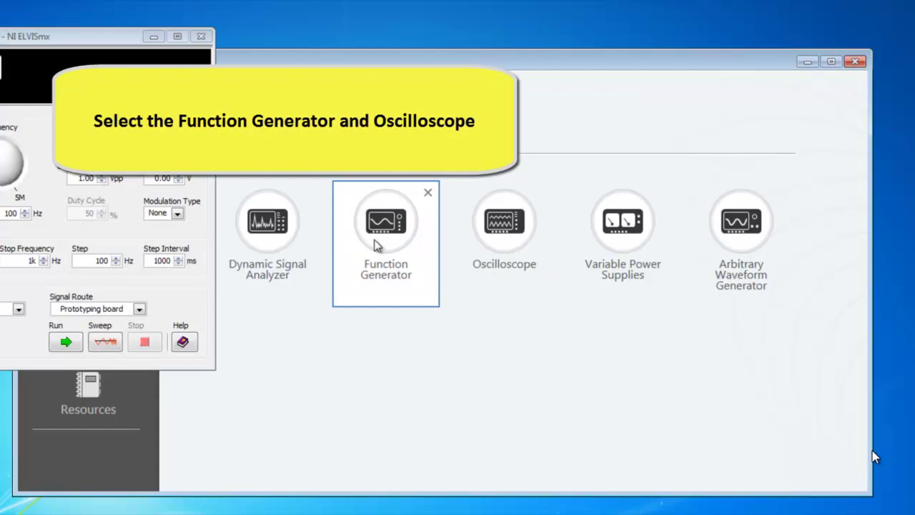
left_click(486, 224)
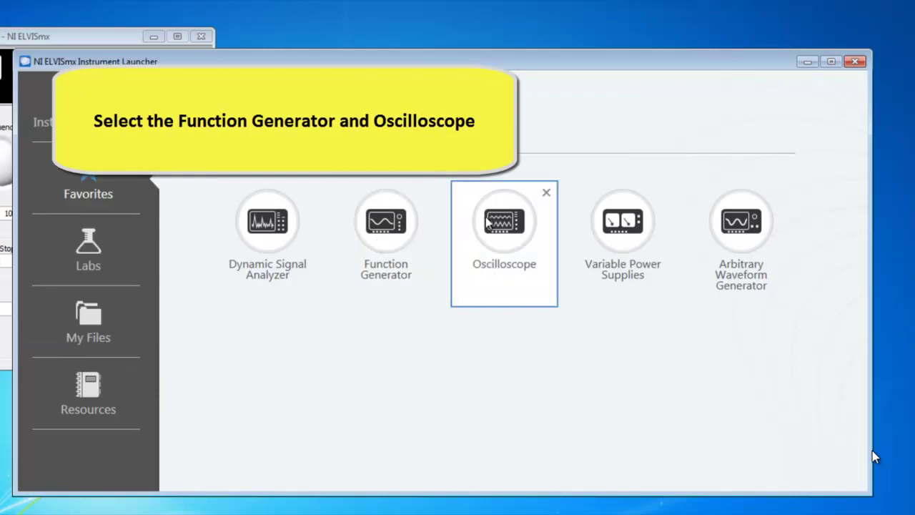
left_click(807, 63)
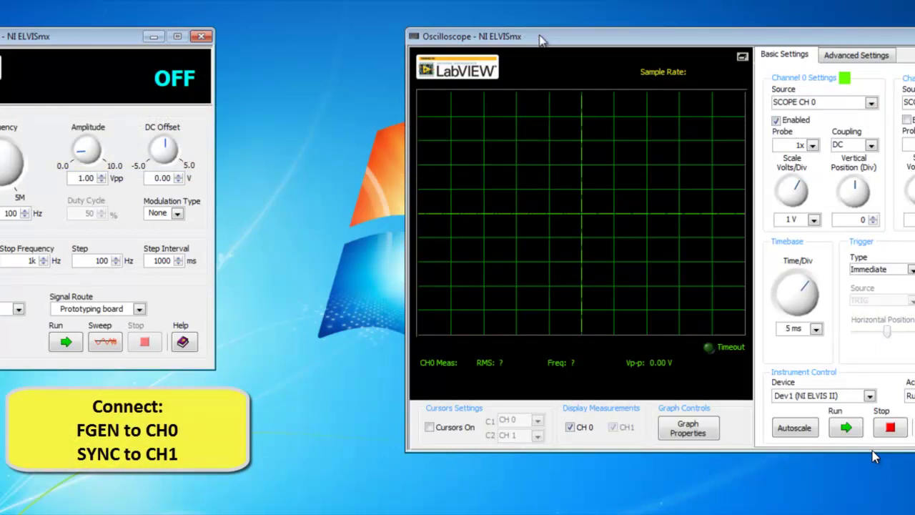
Step: Run the 100 Hz generator and oscilloscope with Channel 1 enabled, then stop the acquisition
left_click_drag(520, 40, 460, 36)
left_click_drag(98, 44, 184, 37)
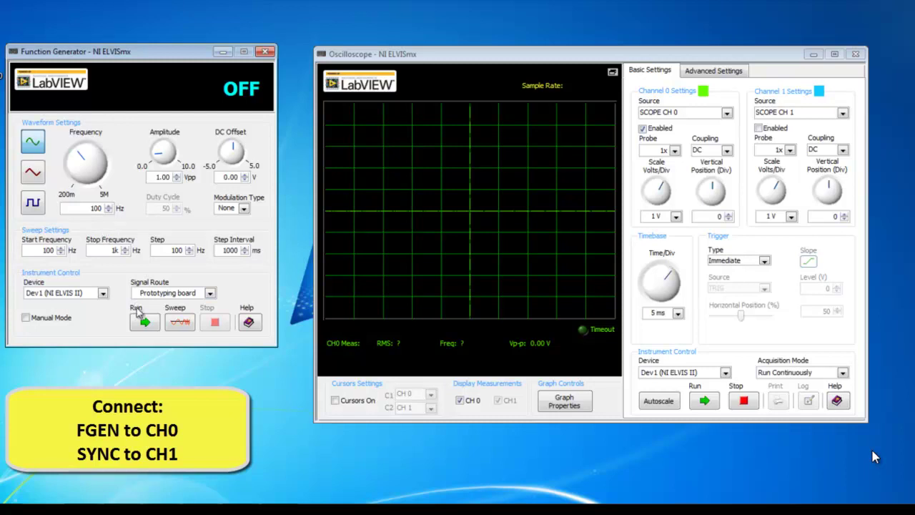
left_click(145, 323)
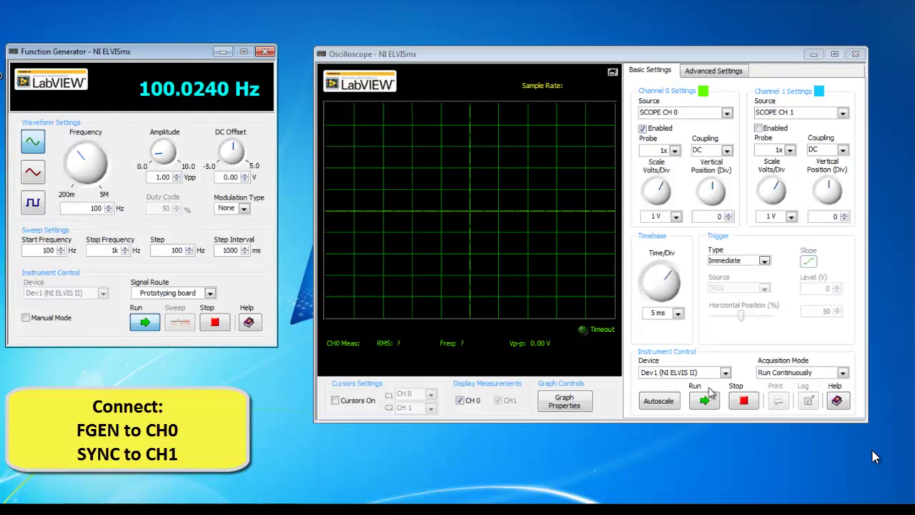
left_click(705, 401)
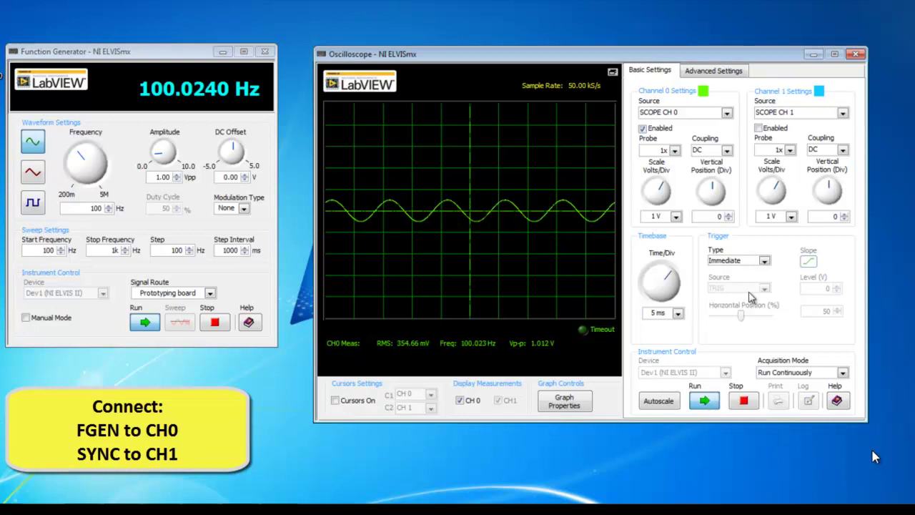
left_click(759, 128)
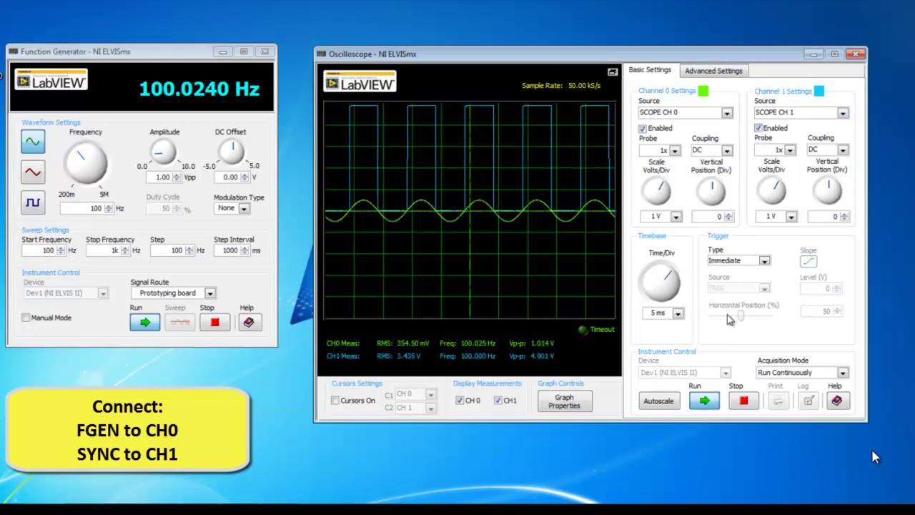
left_click(743, 402)
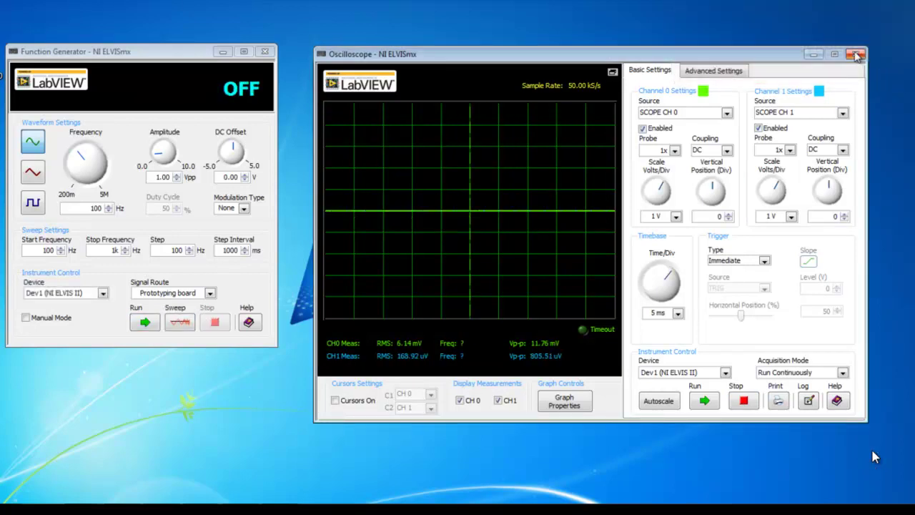
Step: Replace the old windows with fresh Arbitrary Waveform Generator, Function Generator and Oscilloscope instruments
left_click(856, 55)
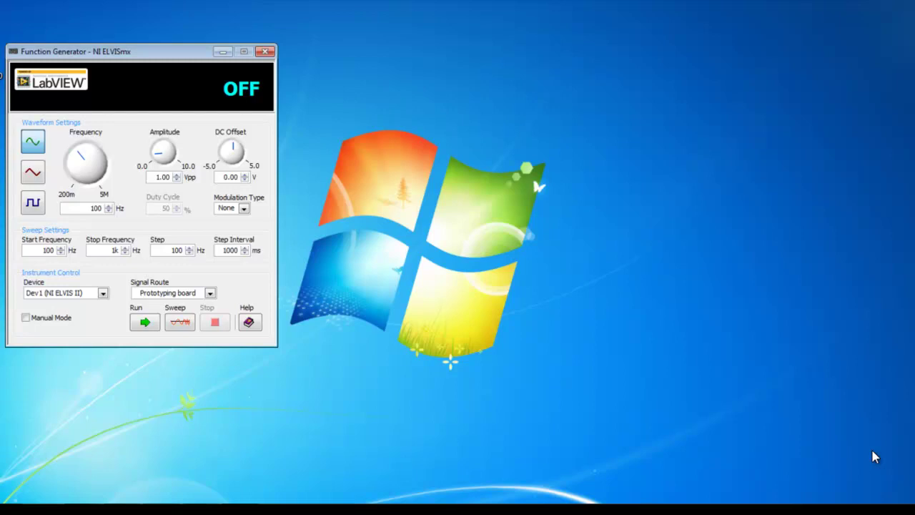
left_click(265, 51)
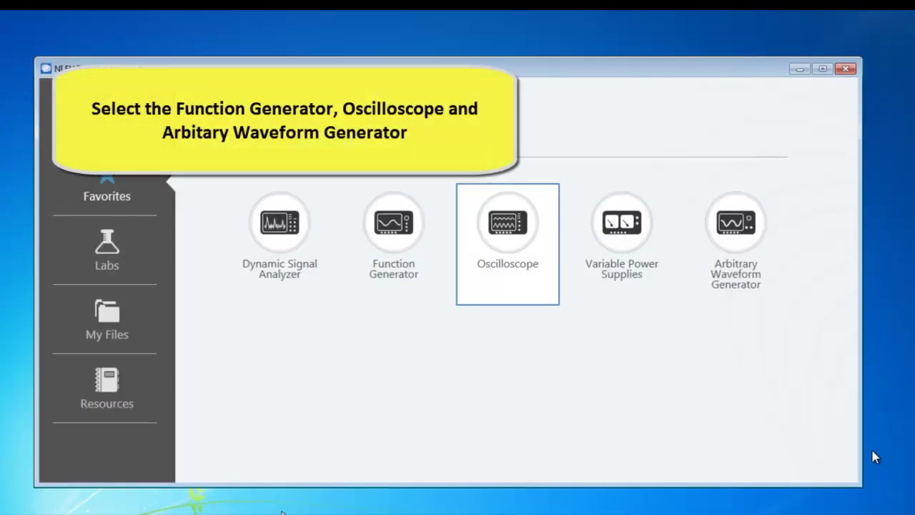
left_click(722, 257)
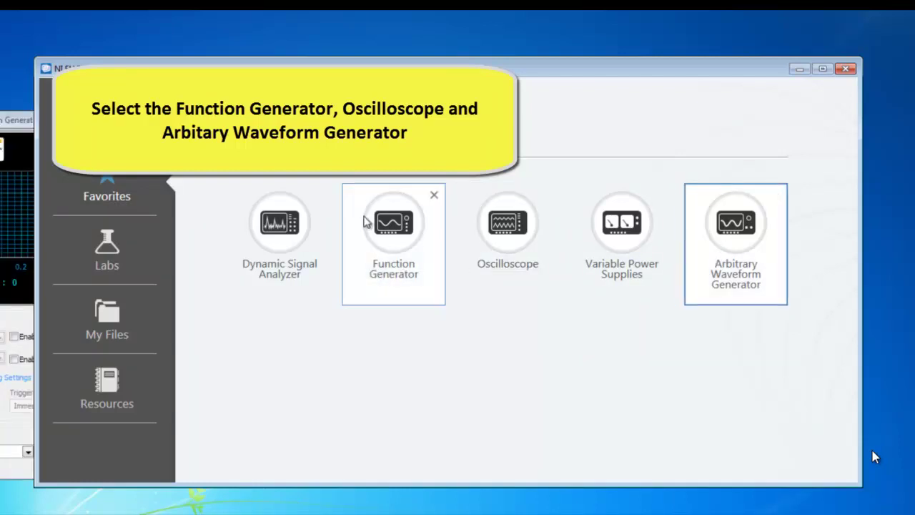
left_click(377, 238)
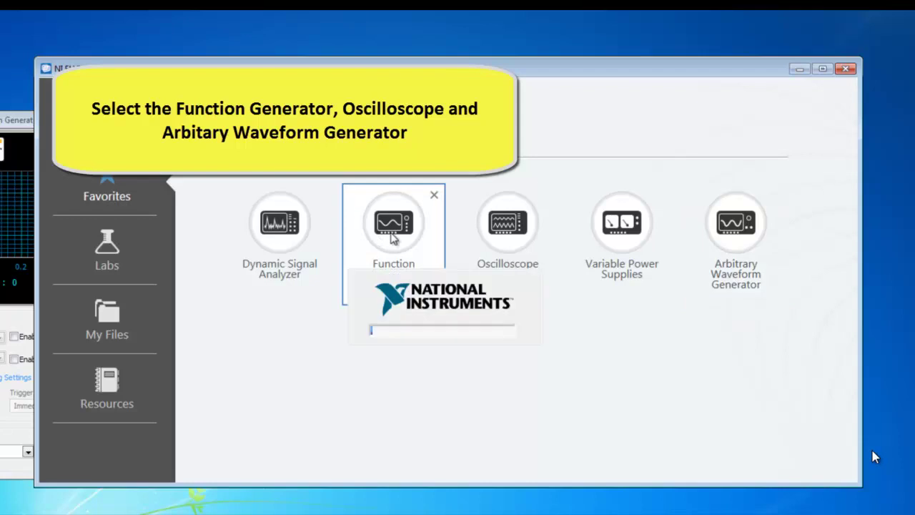
left_click(510, 236)
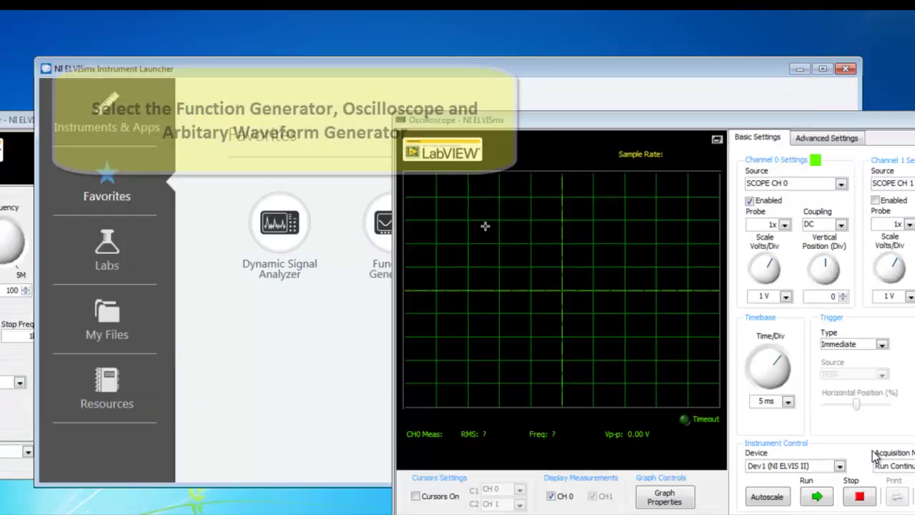
left_click(799, 68)
left_click_drag(123, 133, 209, 40)
Step: Enable AO 0 on the Arbitrary Waveform Generator and load the 1Vsine1000.wdt waveform
left_click_drag(3, 122, 333, 32)
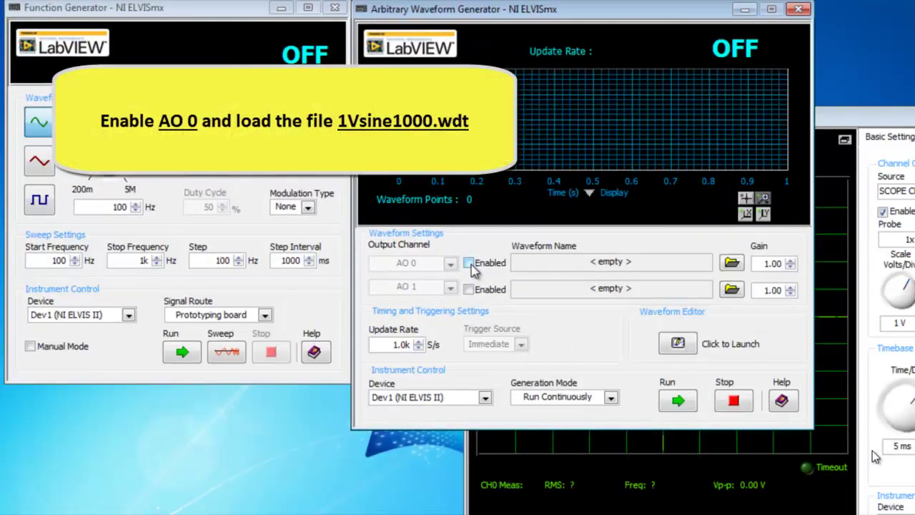
left_click(396, 244)
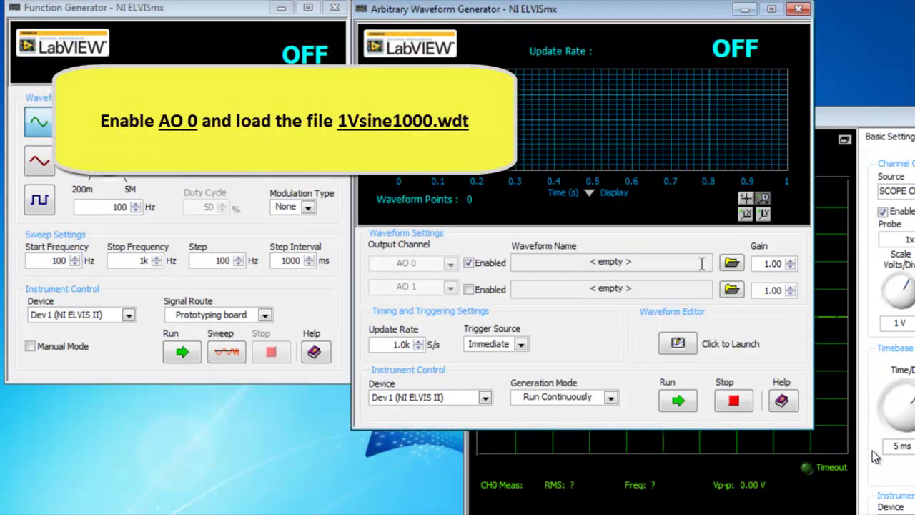
left_click(732, 264)
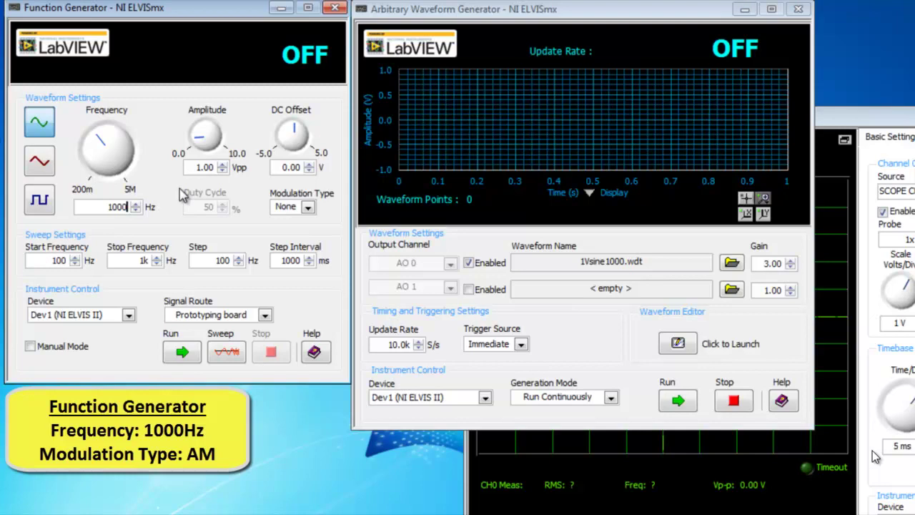
Step: Set the 1 kHz Function Generator's modulation type to AM
left_click(308, 207)
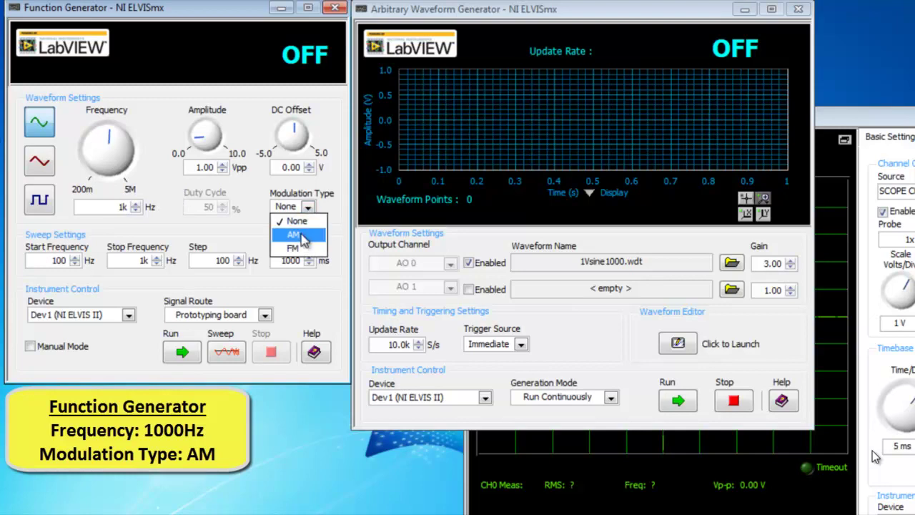
left_click(297, 235)
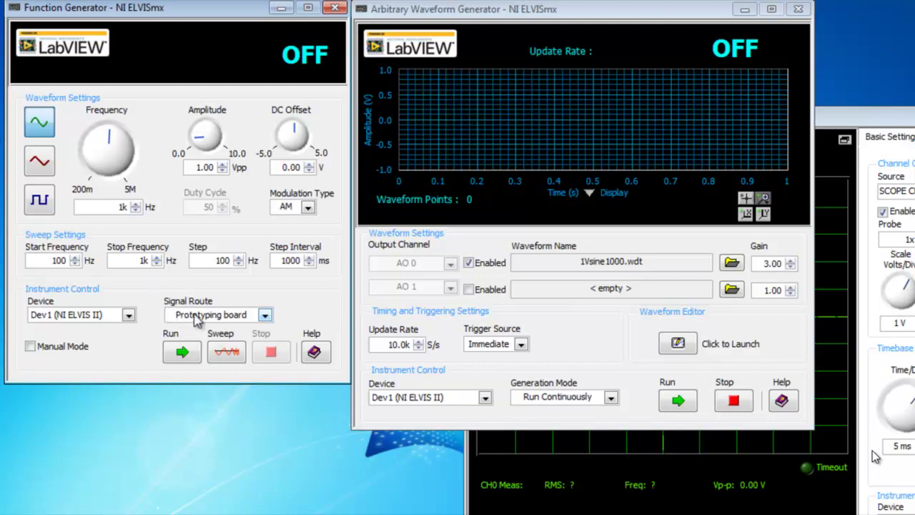
left_click(874, 125)
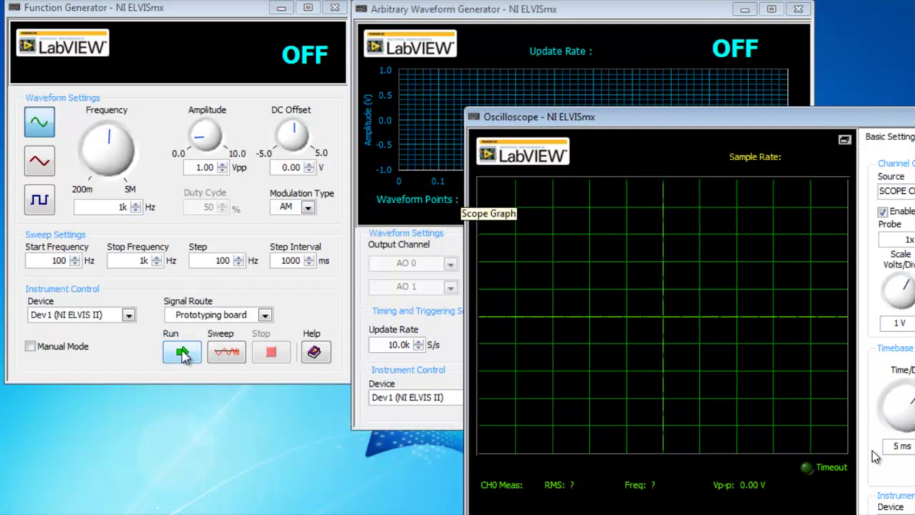
Step: Start the Function Generator, Arbitrary Waveform Generator and Oscilloscope running
left_click(182, 352)
left_click(422, 13)
left_click(678, 401)
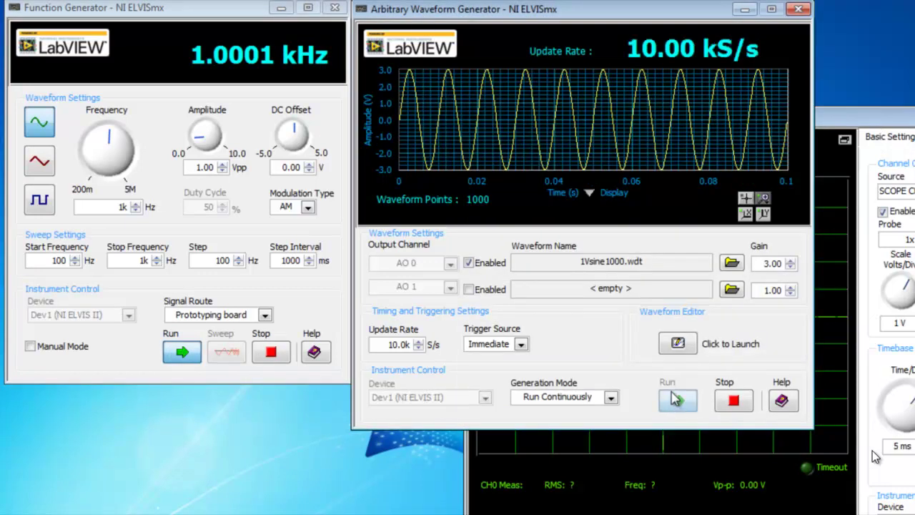
left_click(829, 127)
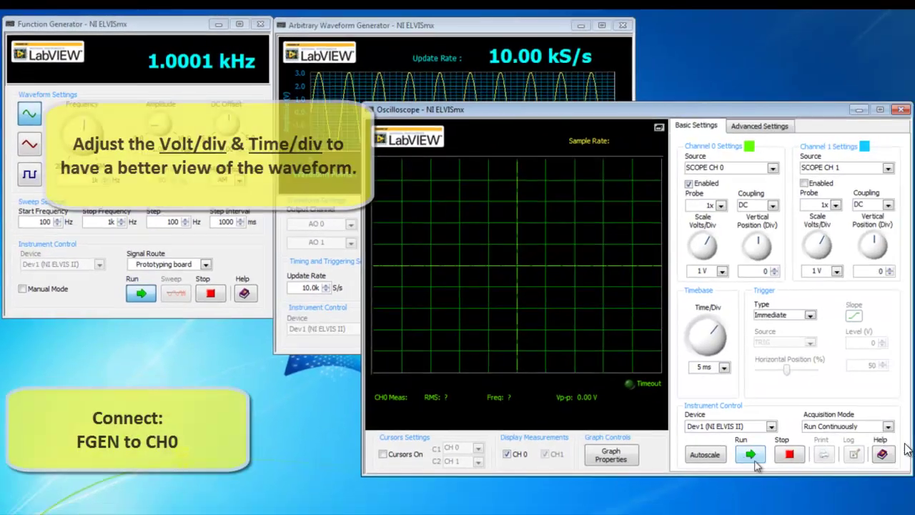
left_click(755, 461)
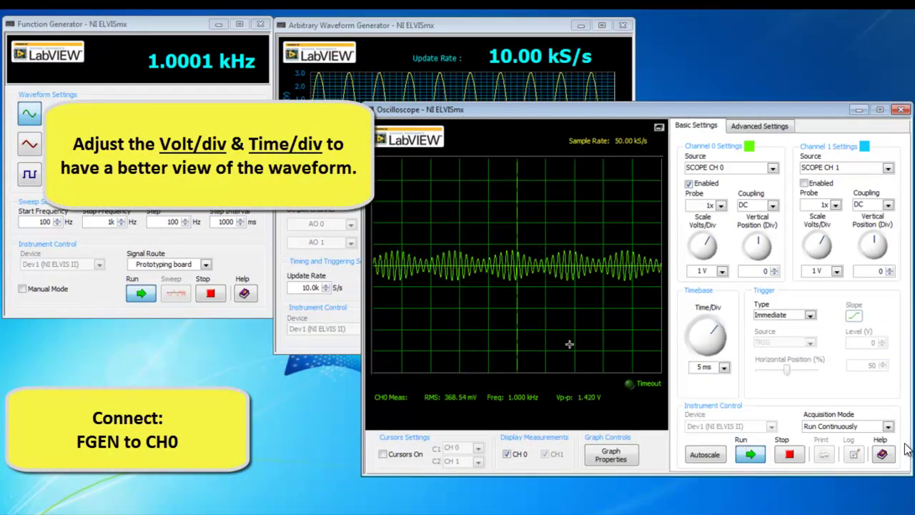
Step: Set channel 0 to 200 mV/div and the timebase to 2 ms/div, then stop
left_click(720, 272)
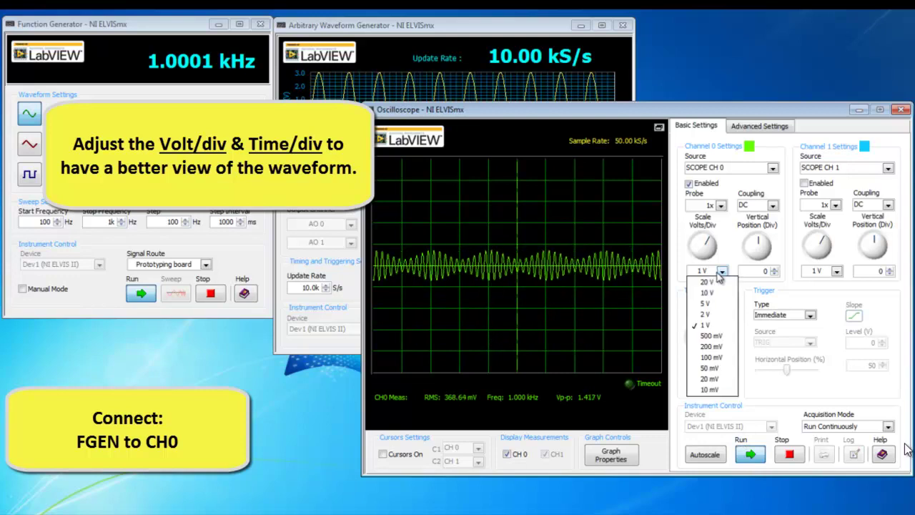
left_click(719, 347)
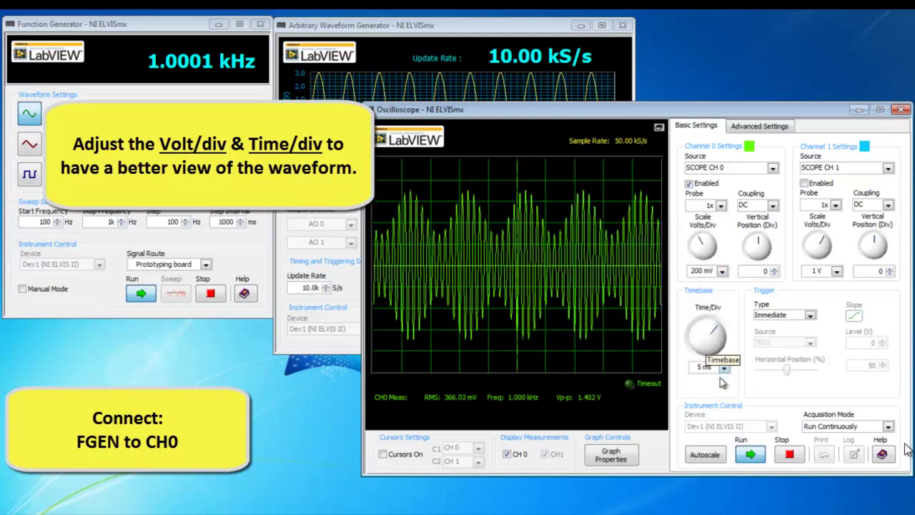
left_click(723, 368)
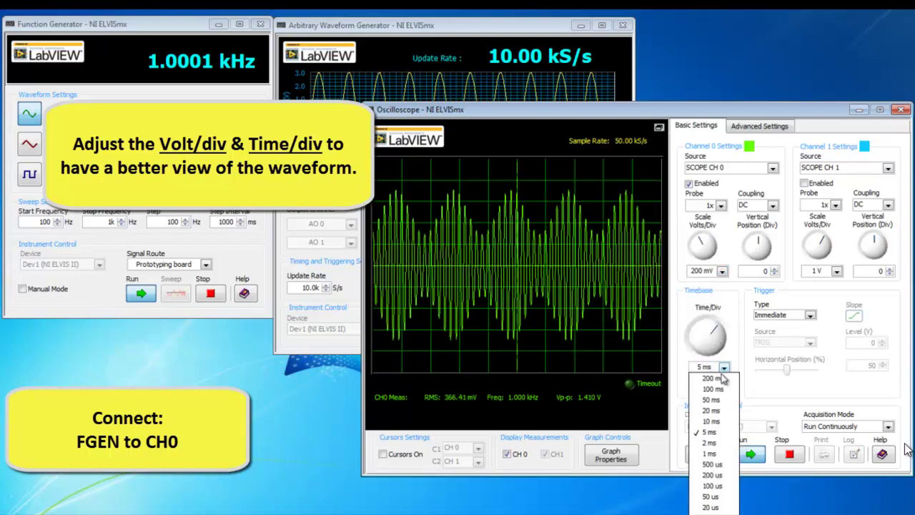
left_click(712, 445)
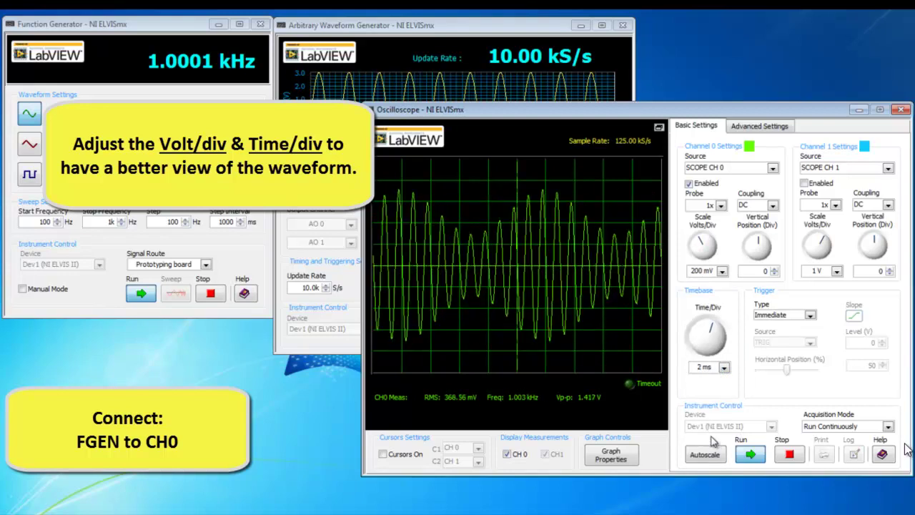
left_click(788, 456)
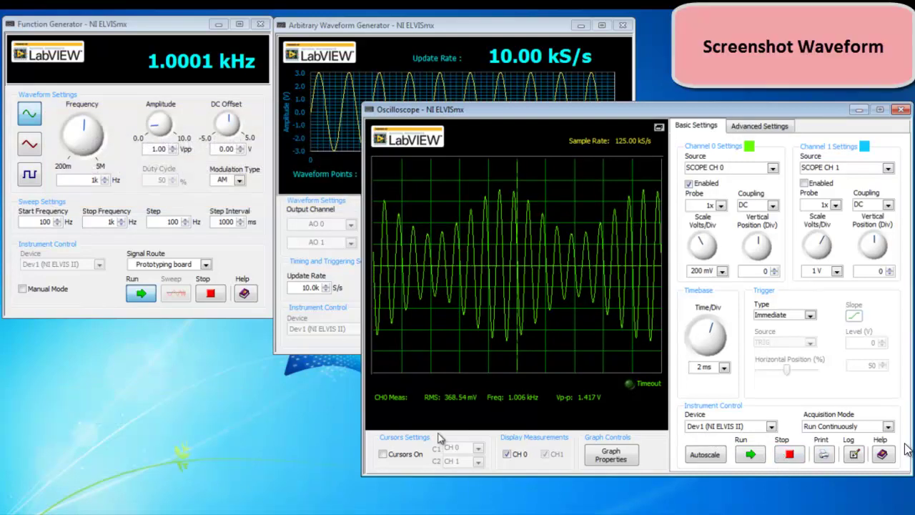
Step: Turn on cursors, slide C1 to read a 4.85 ms dT, then close the oscilloscope
left_click(384, 455)
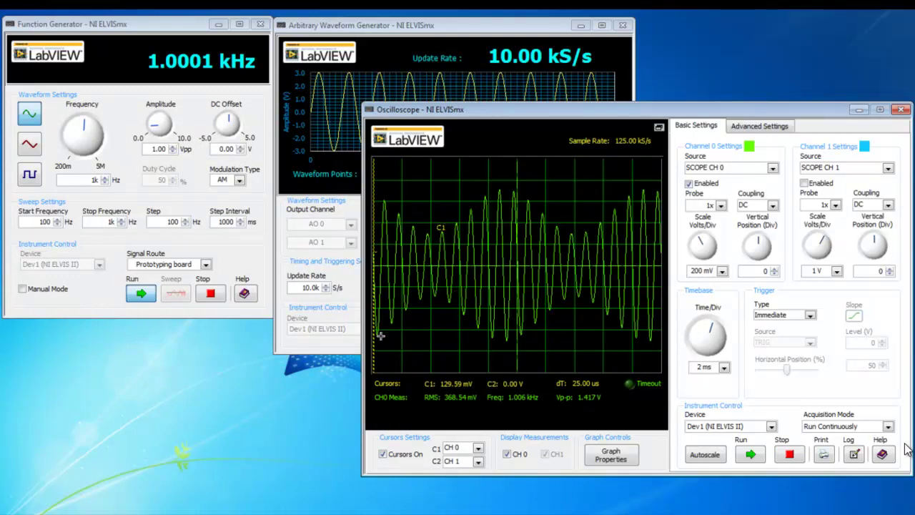
left_click_drag(374, 356, 443, 354)
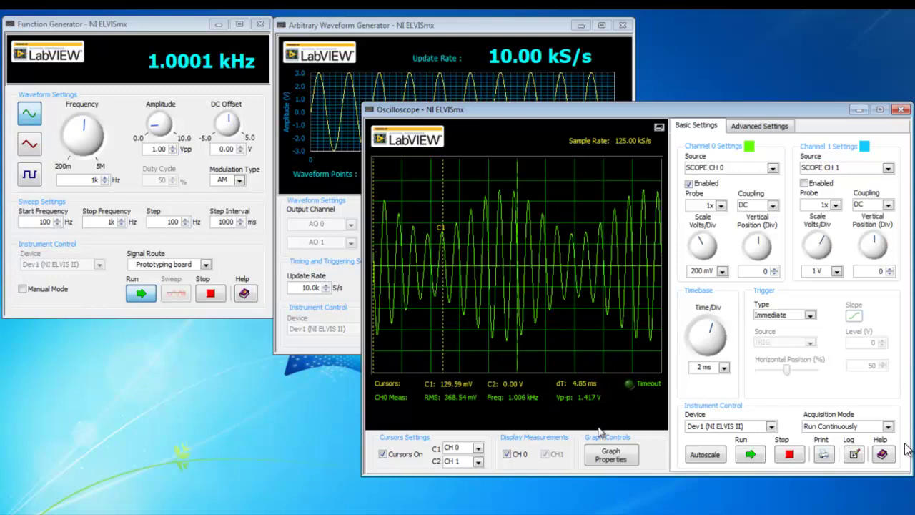
left_click(790, 455)
key("alt+F4")
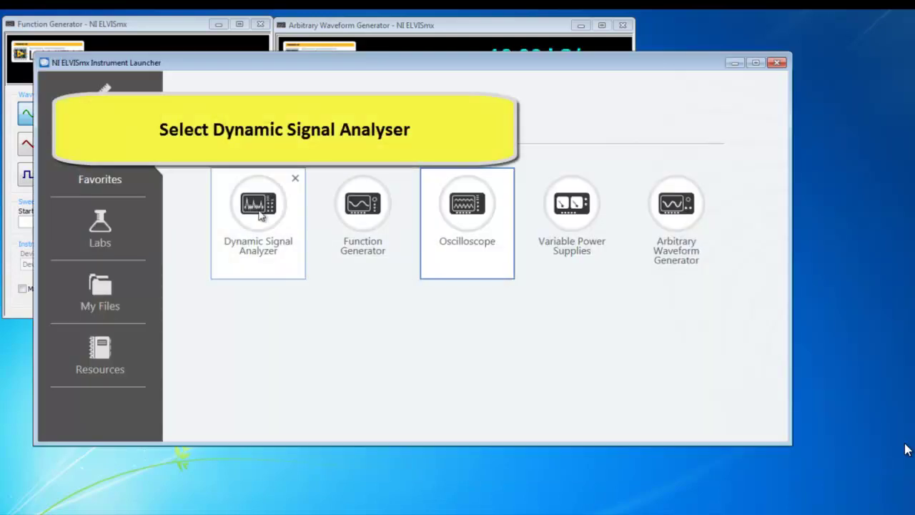
Step: Launch the Dynamic Signal Analyzer with a 2000 frequency span and 800-line resolution
left_click(259, 213)
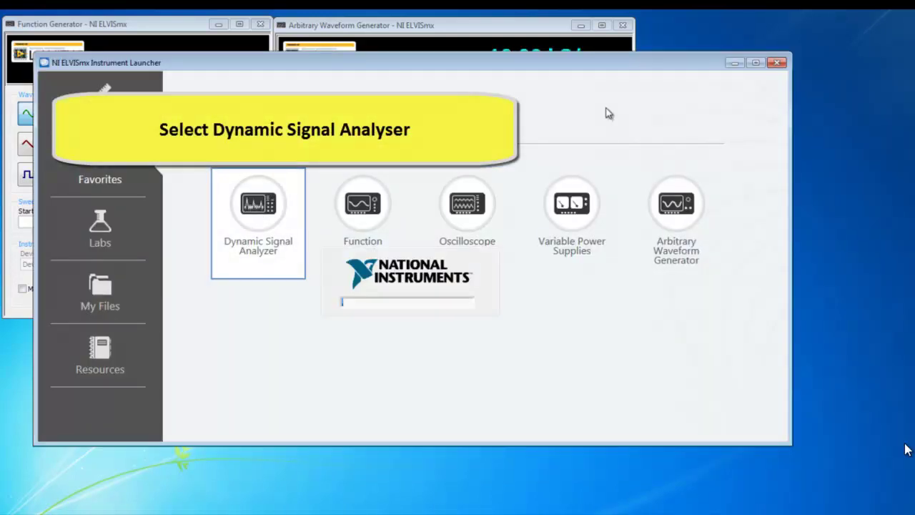
left_click(733, 63)
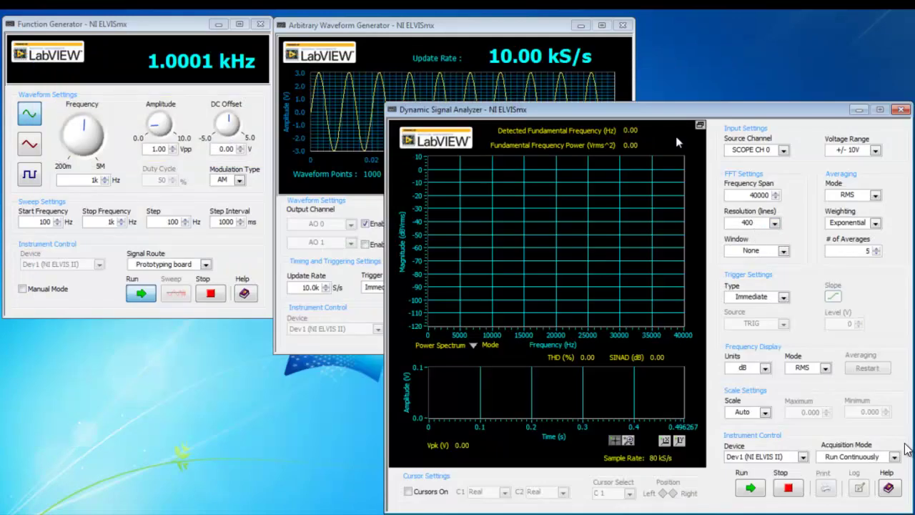
left_click_drag(674, 116, 569, 180)
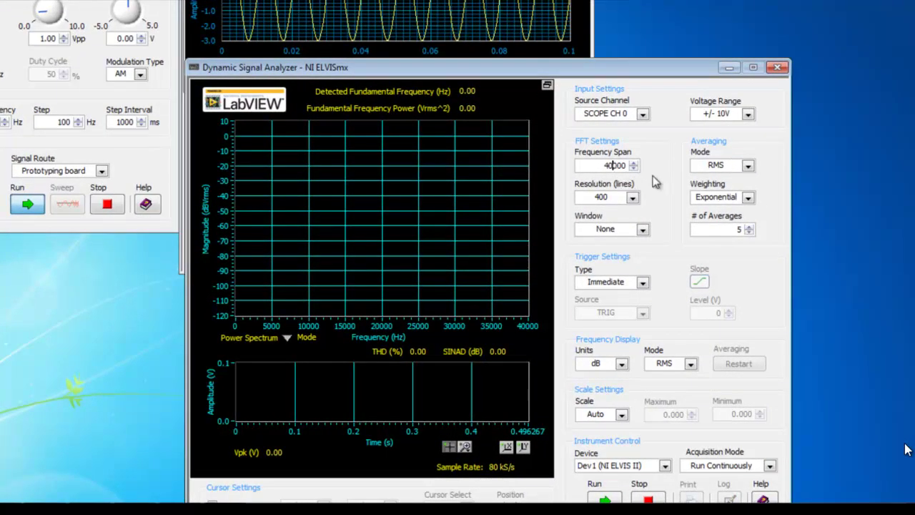
type("2000")
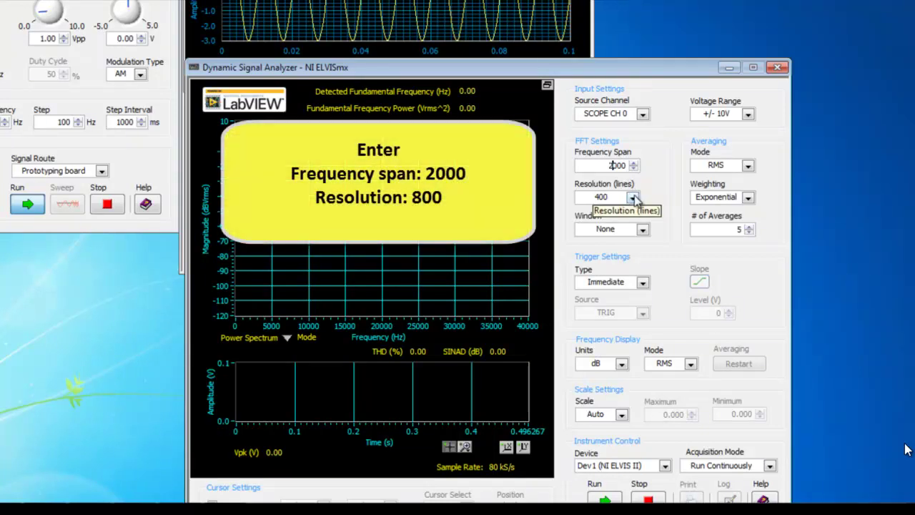
left_click(632, 196)
left_click(626, 234)
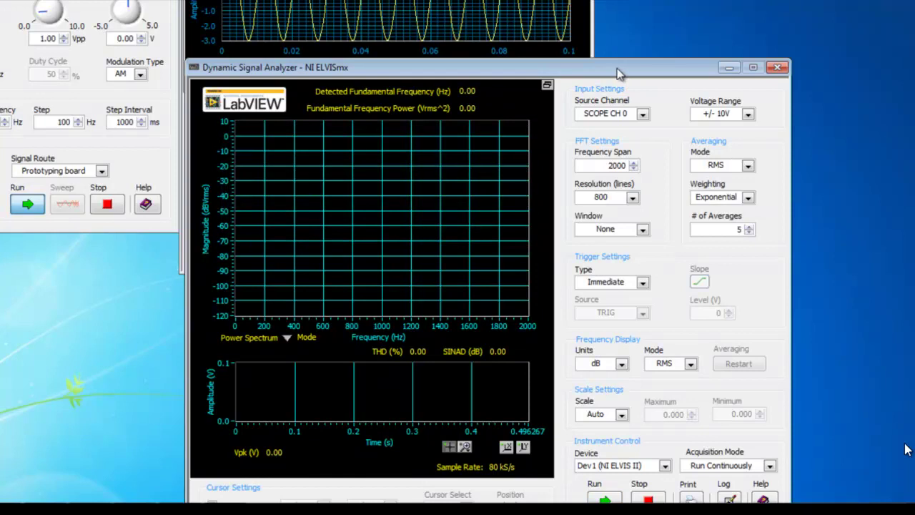
left_click_drag(619, 73, 619, 46)
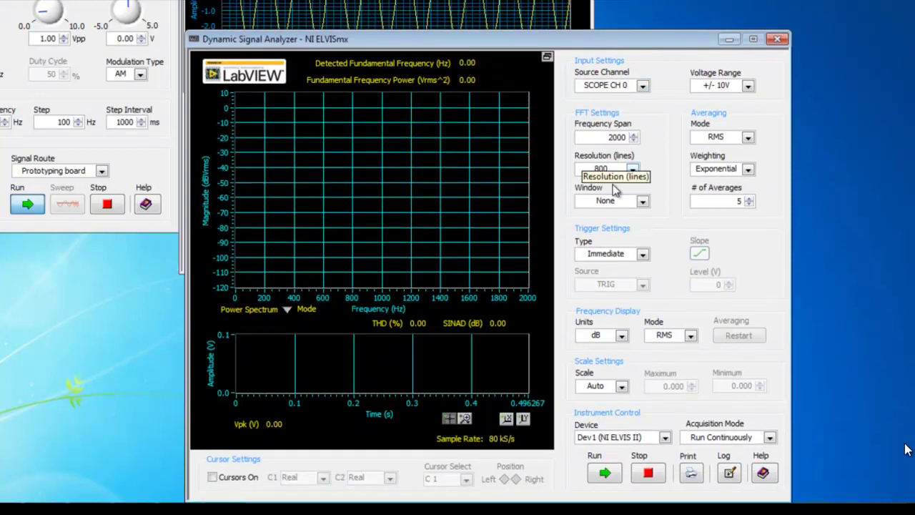
Step: Run the analyzer until the 1000.06 Hz carrier and its sidebands appear, then stop it
left_click(613, 478)
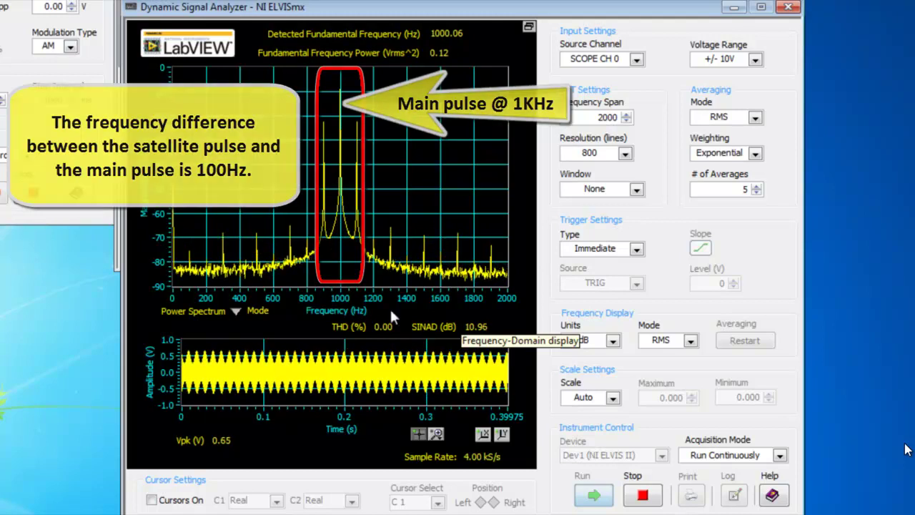
left_click(653, 502)
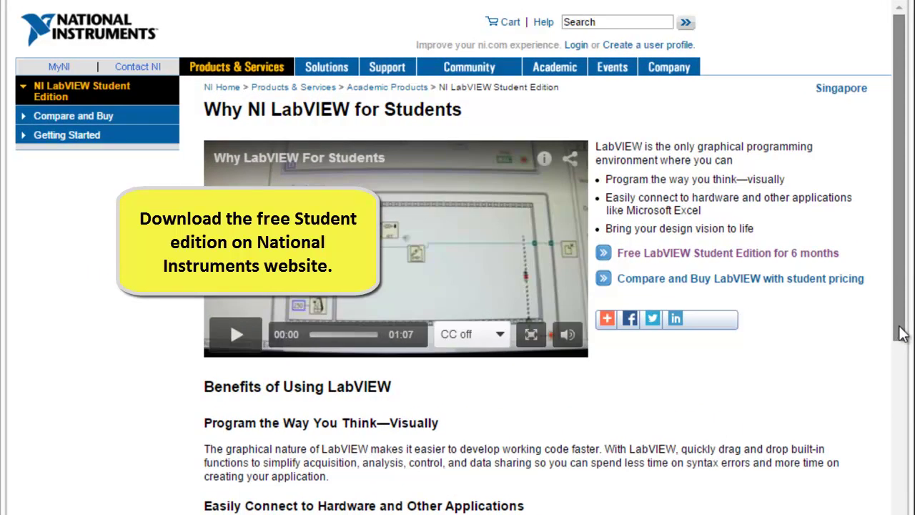
left_click_drag(902, 332, 910, 410)
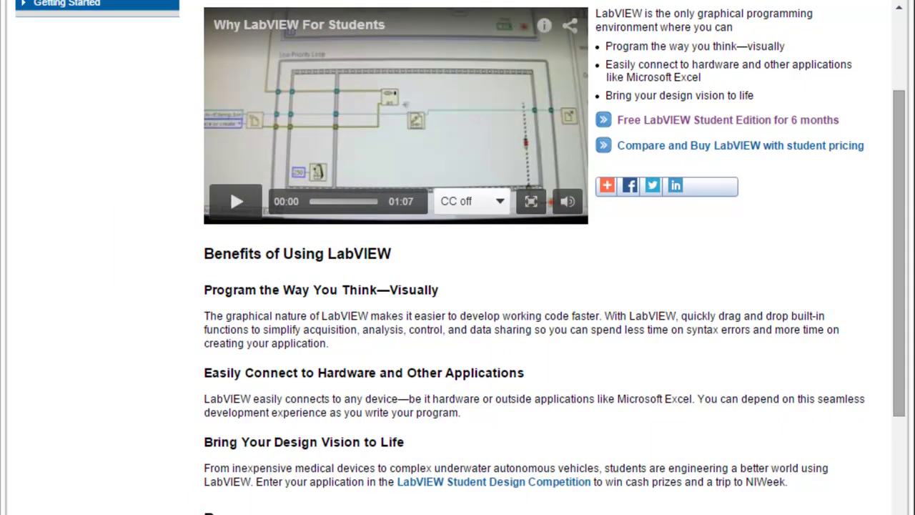